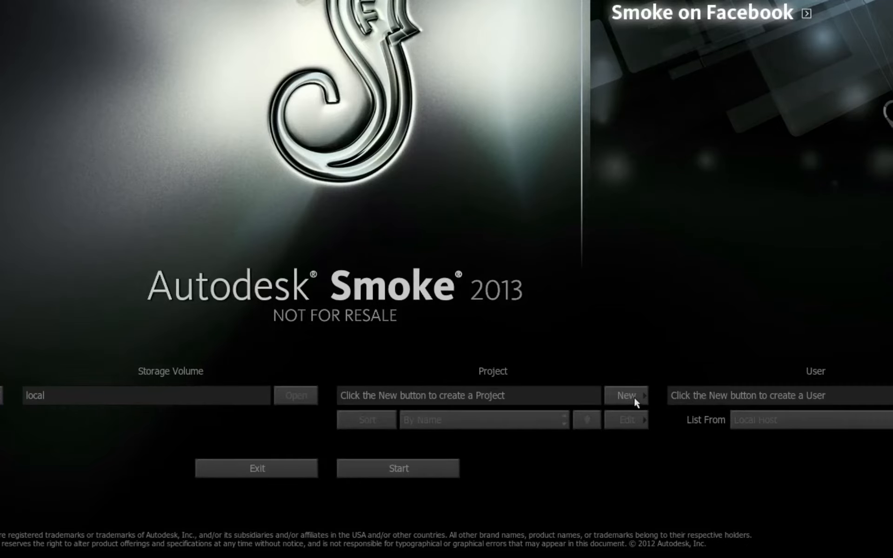
Start a new project and name it Discovering_Europe
left_click(627, 394)
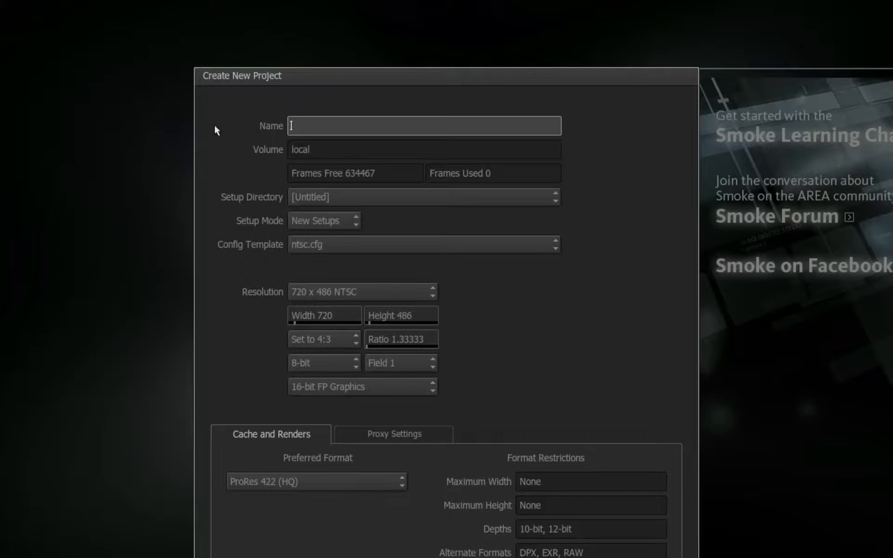
type("Disciovering Eur")
type("ope")
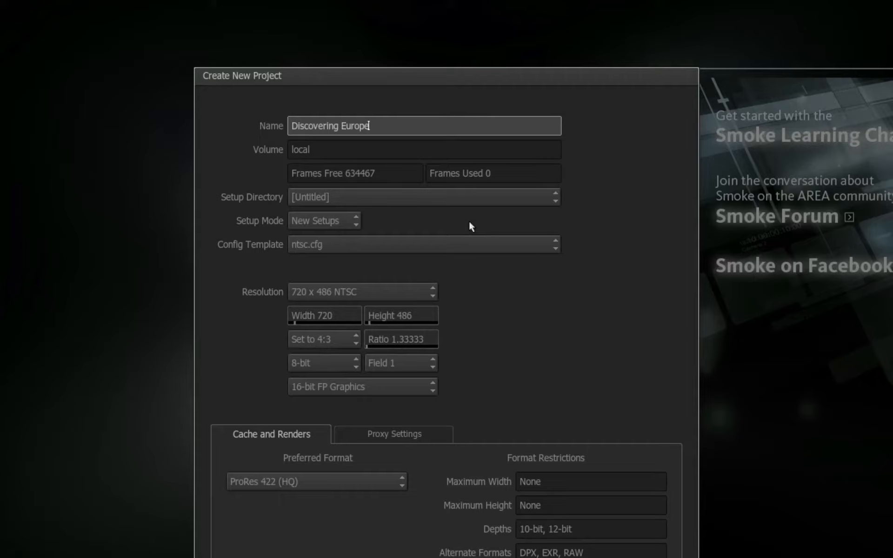
key("Return")
Try the Copy From setup mode for the project and return it to New Setups
left_click(325, 222)
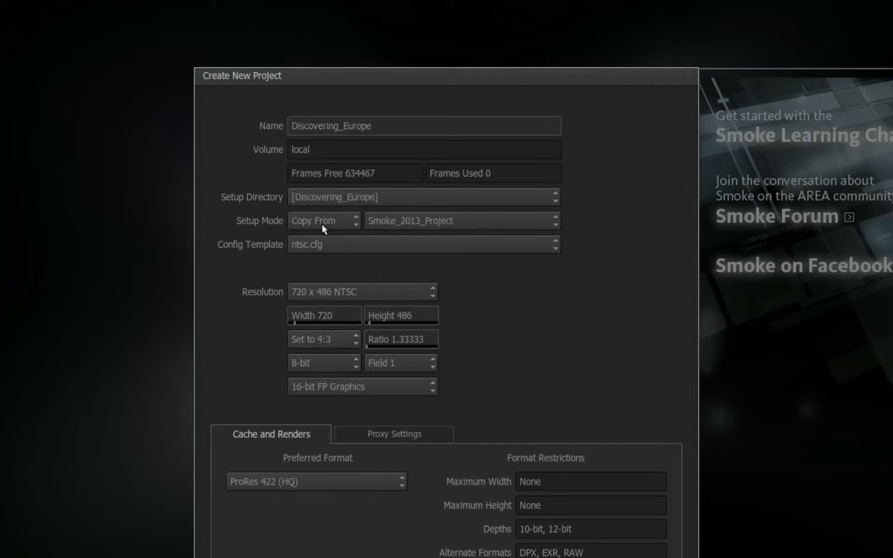
left_click(325, 221)
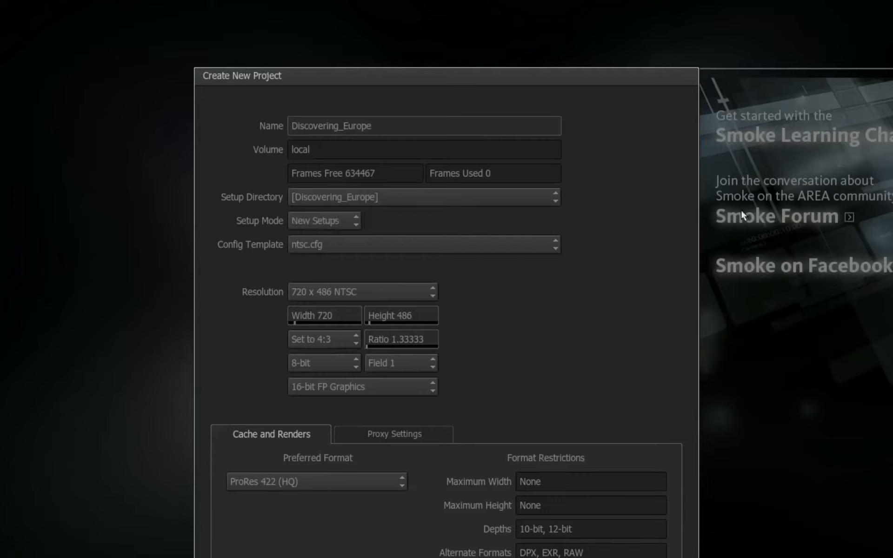
left_click(349, 226)
left_click(342, 218)
left_click(323, 223)
left_click(292, 219)
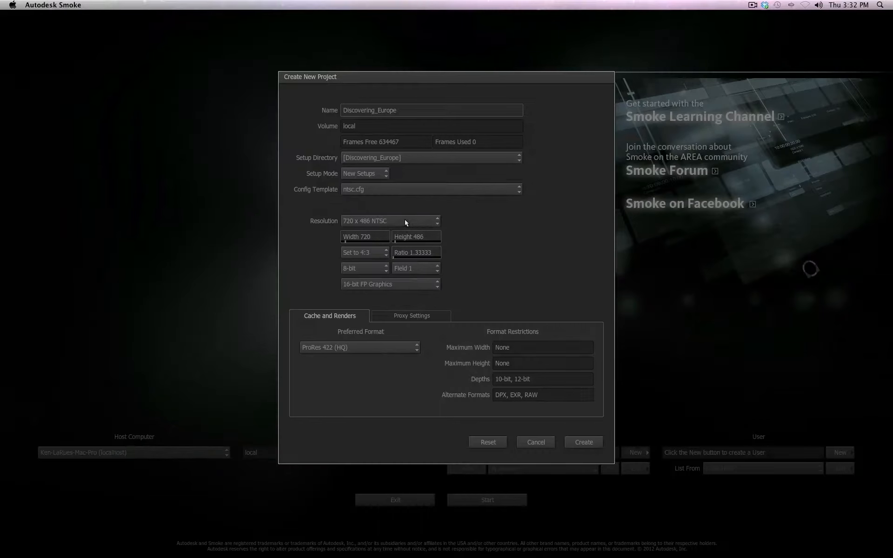
left_click(406, 221)
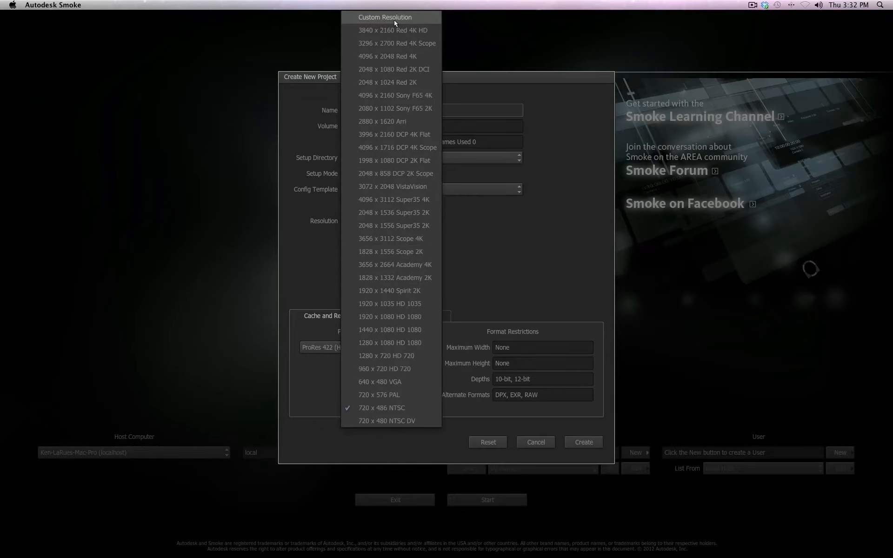
left_click(398, 317)
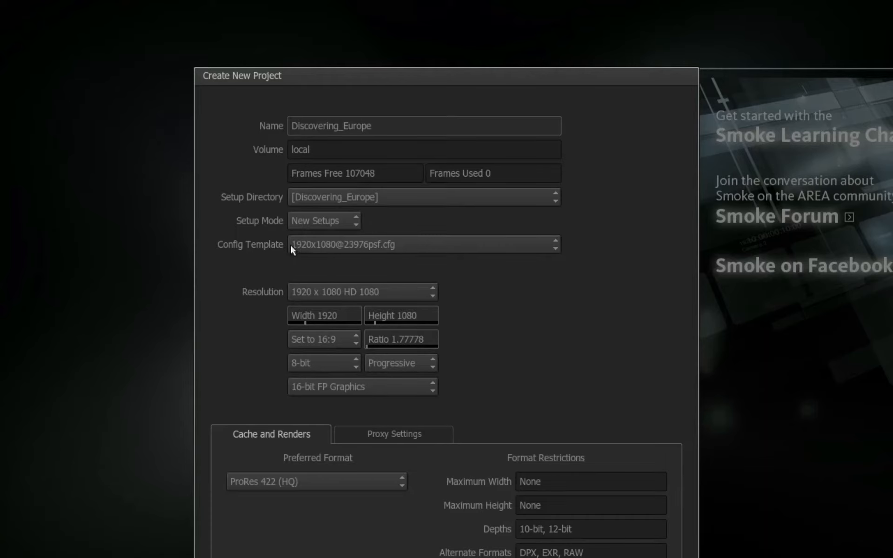
left_click(443, 245)
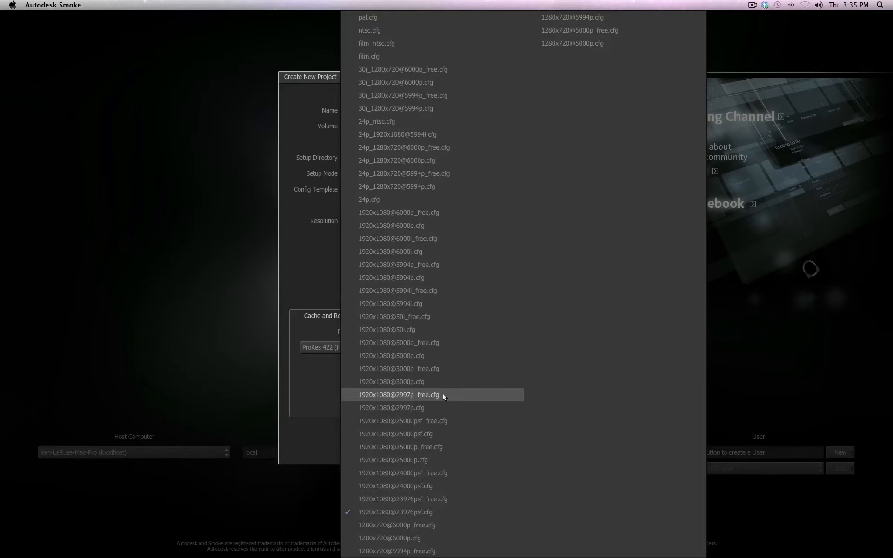
left_click(443, 394)
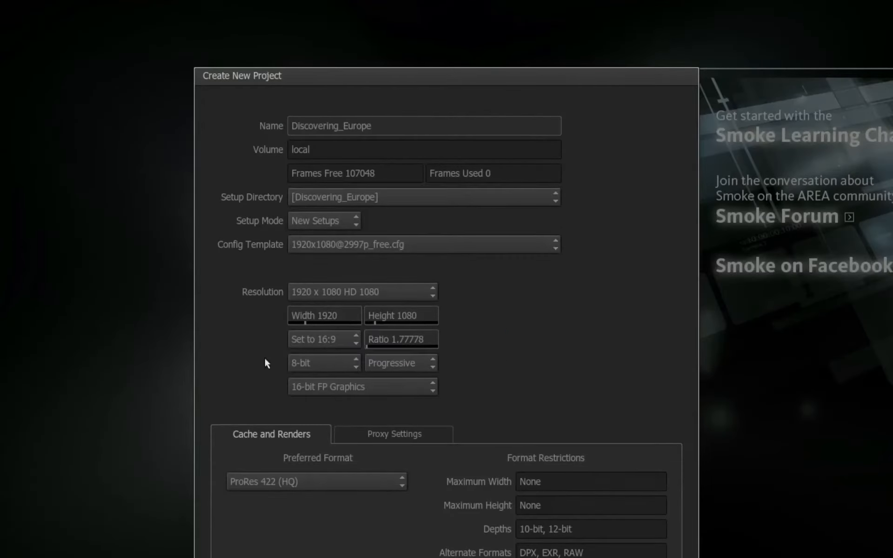
Set the project's bit depth to 10-bit and choose 16-bit FP Graphics
left_click(332, 362)
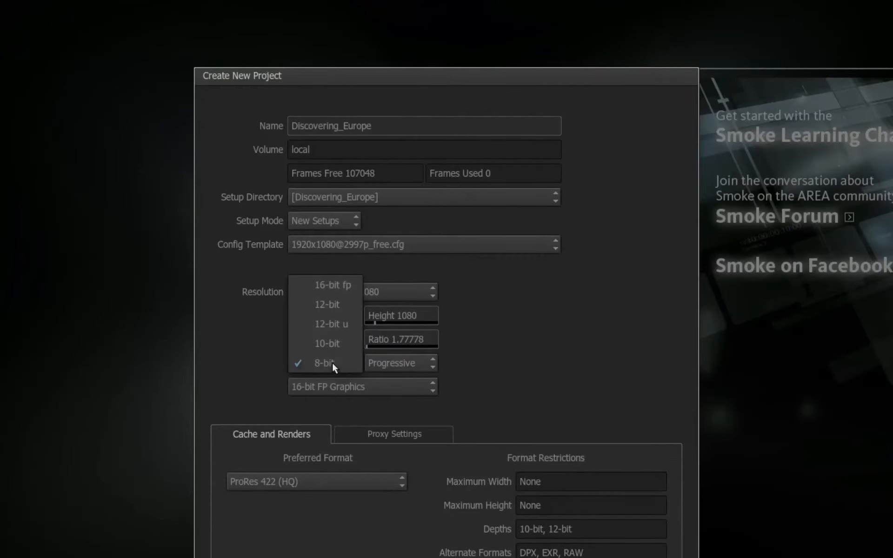
left_click(347, 339)
left_click(372, 390)
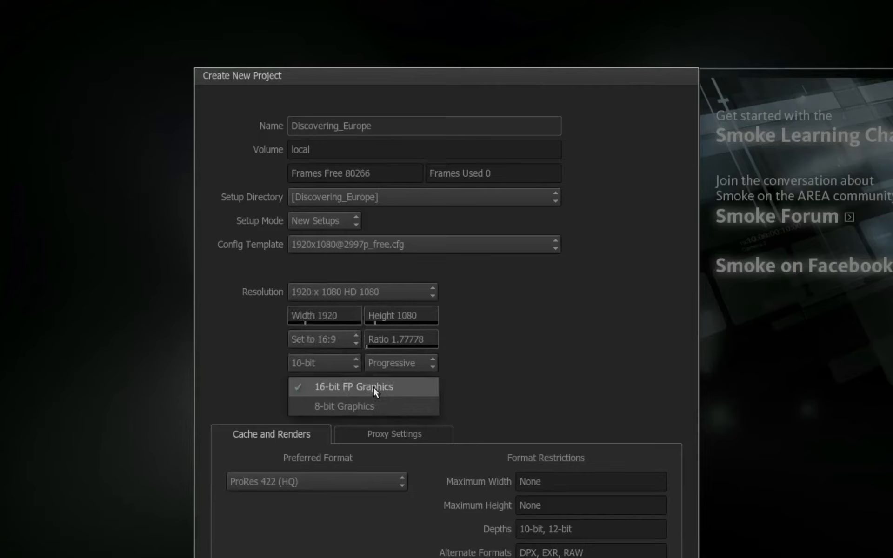
left_click(414, 388)
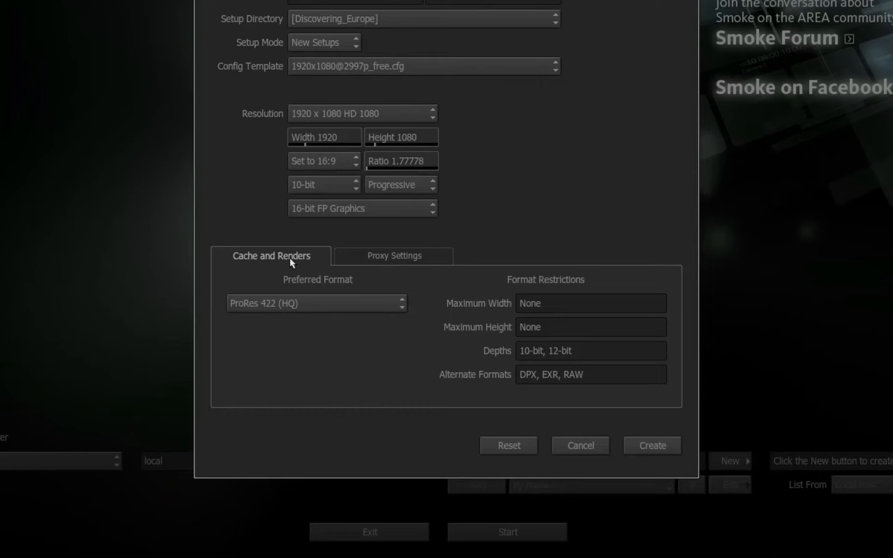
Check the preferred format choices for cache and renders, and try the Proxies On and Conditional modes before returning to Proxies Off
left_click(364, 303)
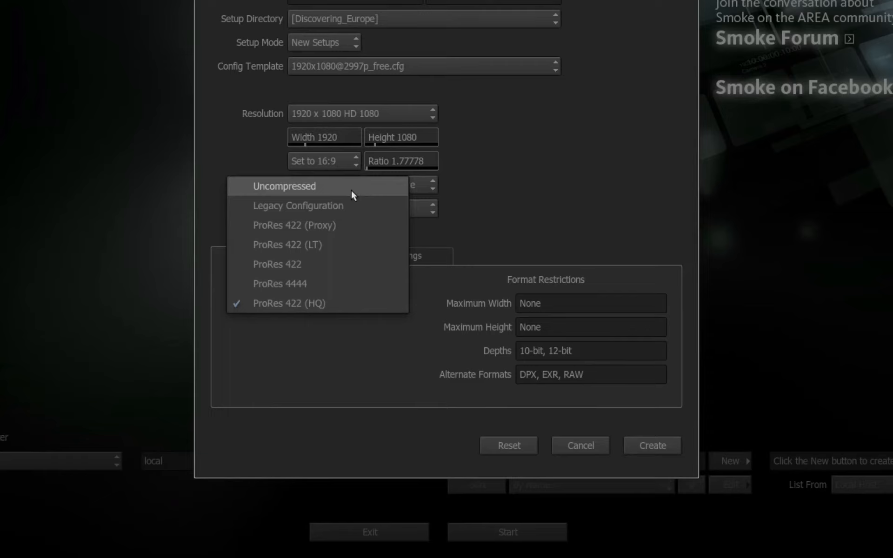
left_click(383, 305)
left_click(406, 251)
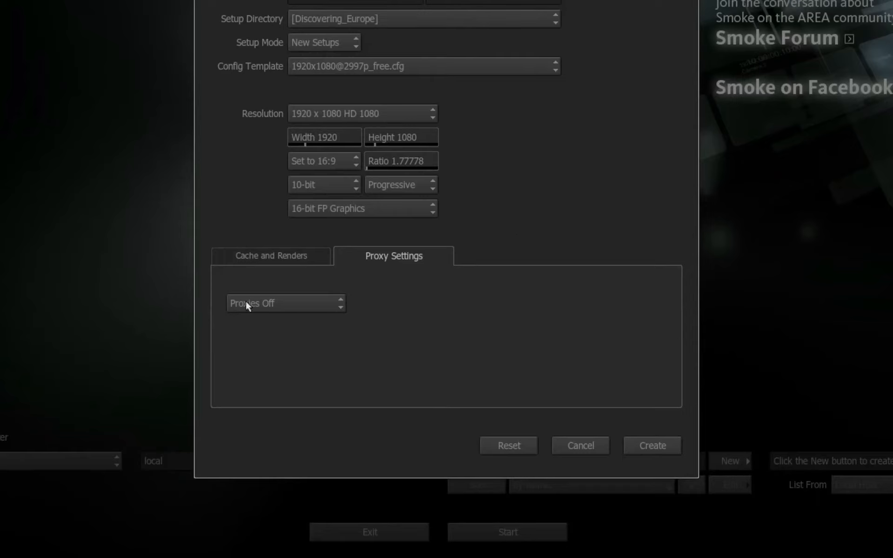
left_click(269, 302)
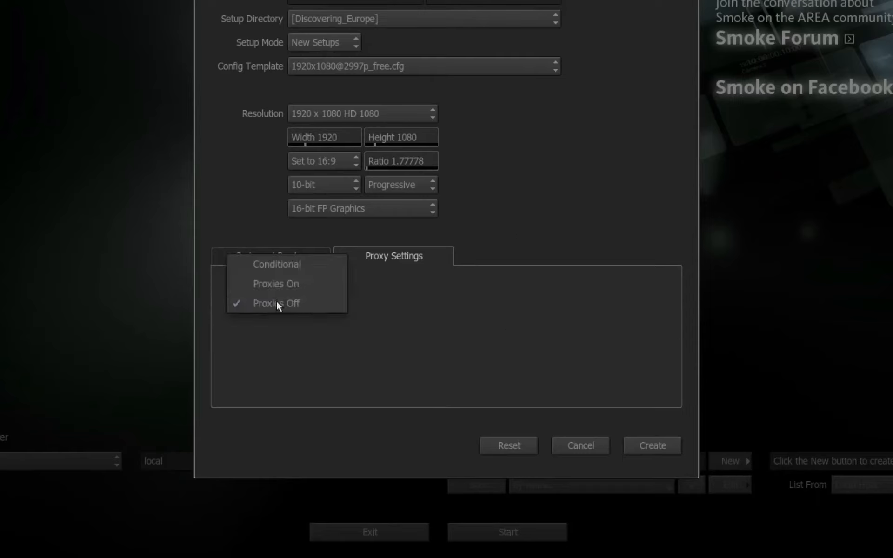
left_click(309, 284)
left_click(302, 301)
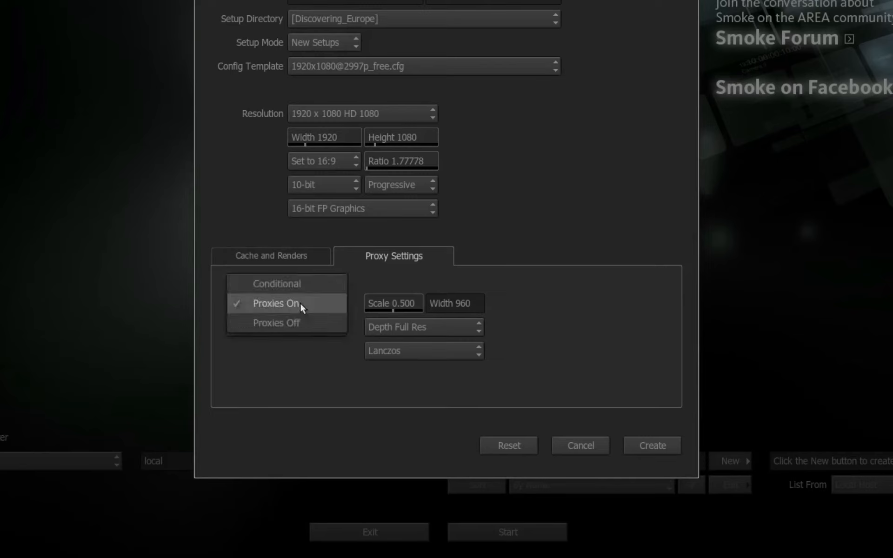
left_click(309, 283)
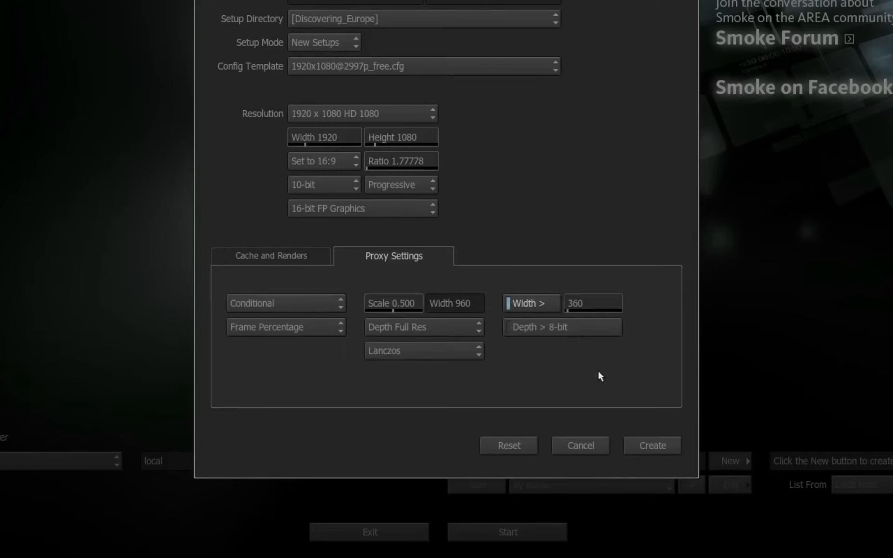
left_click(309, 305)
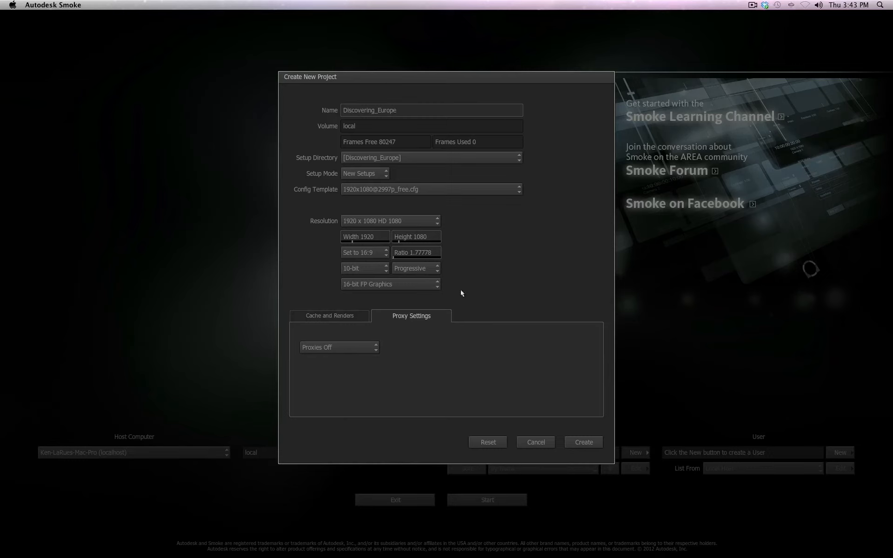
Create the Discovering_Europe project and start Smoke with it
left_click(343, 317)
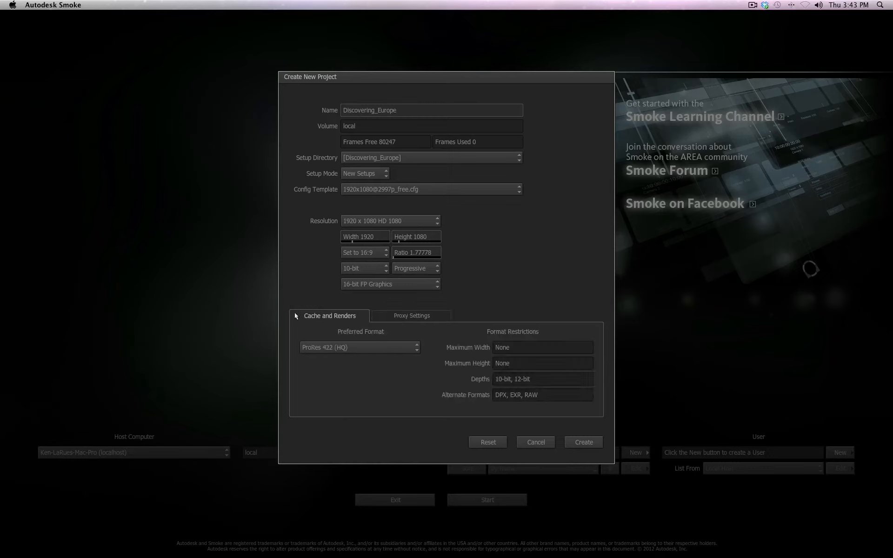
left_click(584, 442)
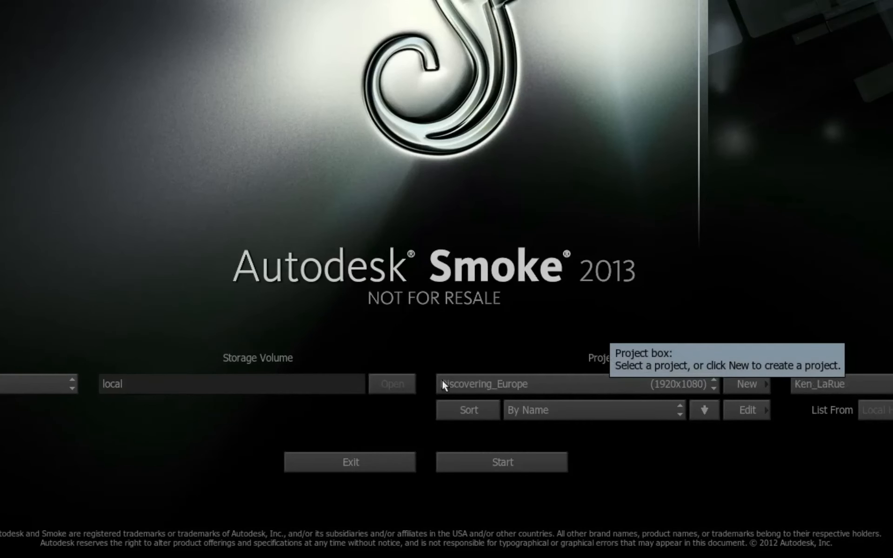
left_click(535, 465)
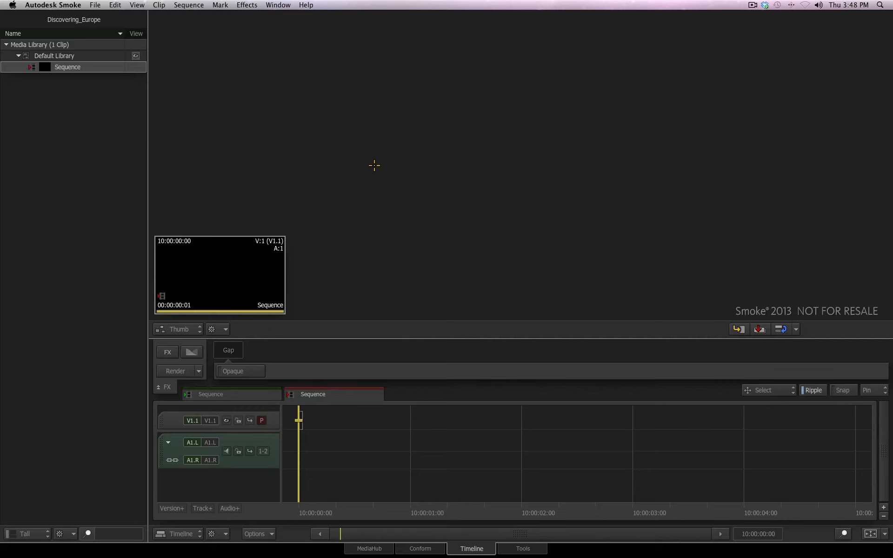
Open the Project and User Settings
left_click(95, 5)
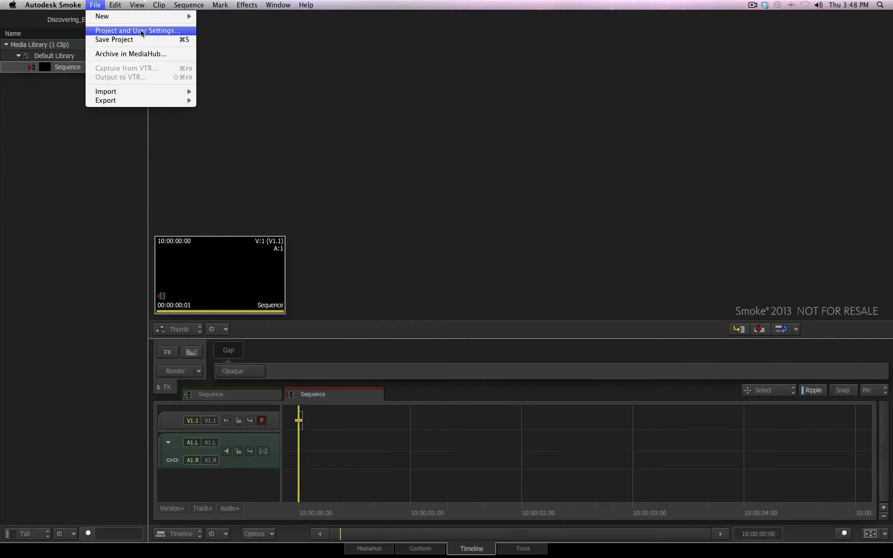
left_click(141, 31)
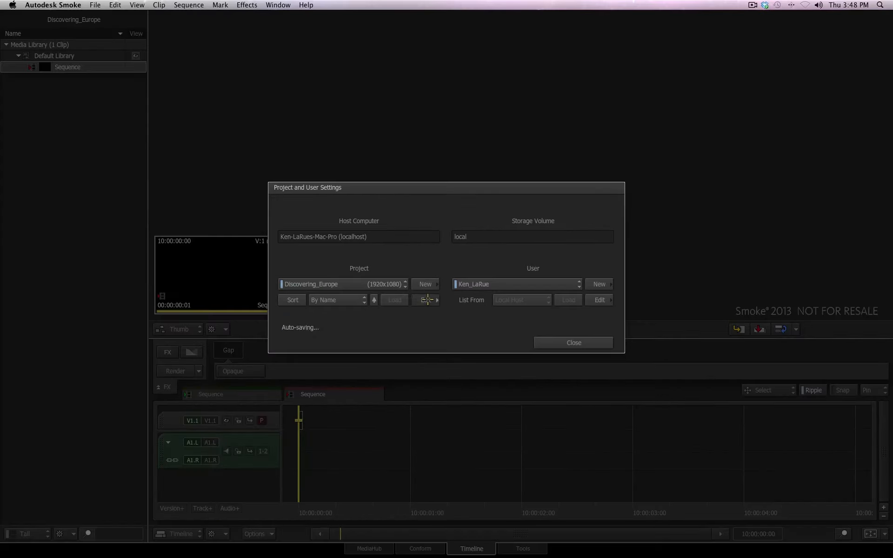
Open the current project for editing, switch to Delete Project and back to Modify Project, and cancel the edit
left_click(427, 299)
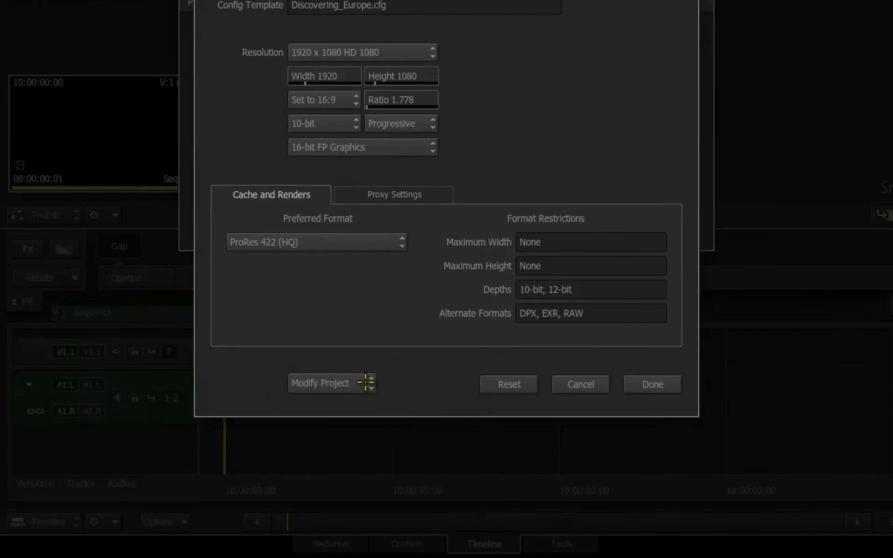
left_click(390, 441)
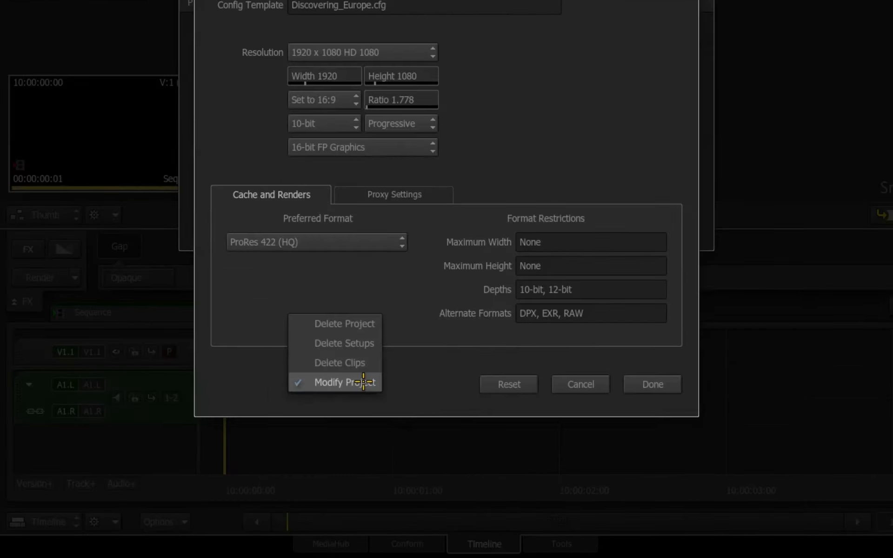
left_click(364, 325)
left_click(368, 382)
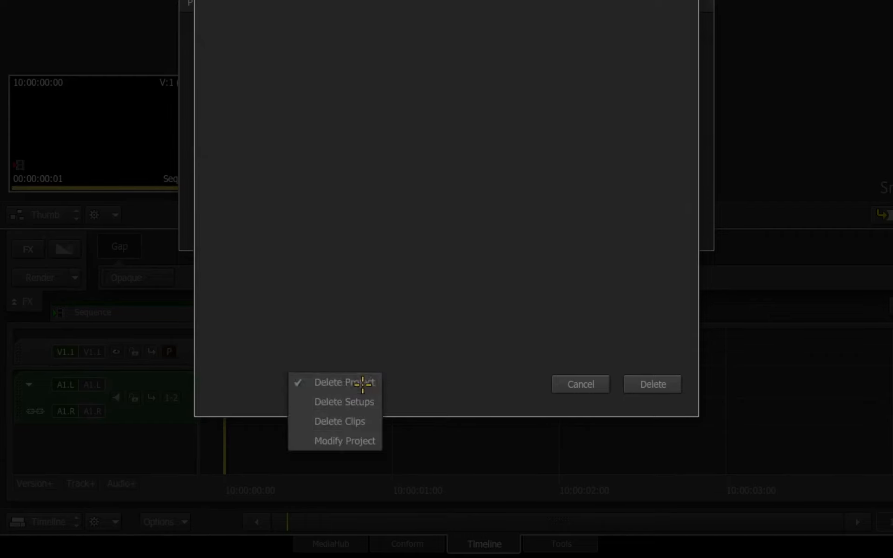
left_click(363, 441)
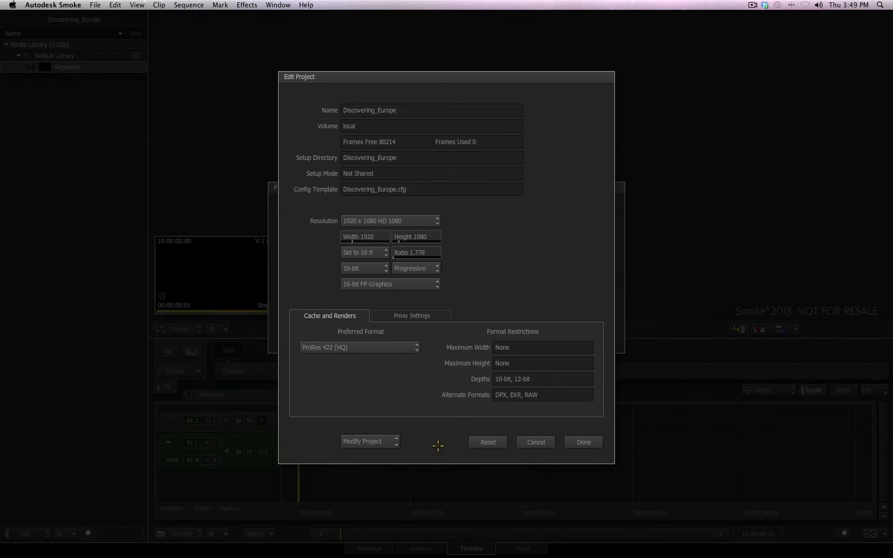
left_click(541, 443)
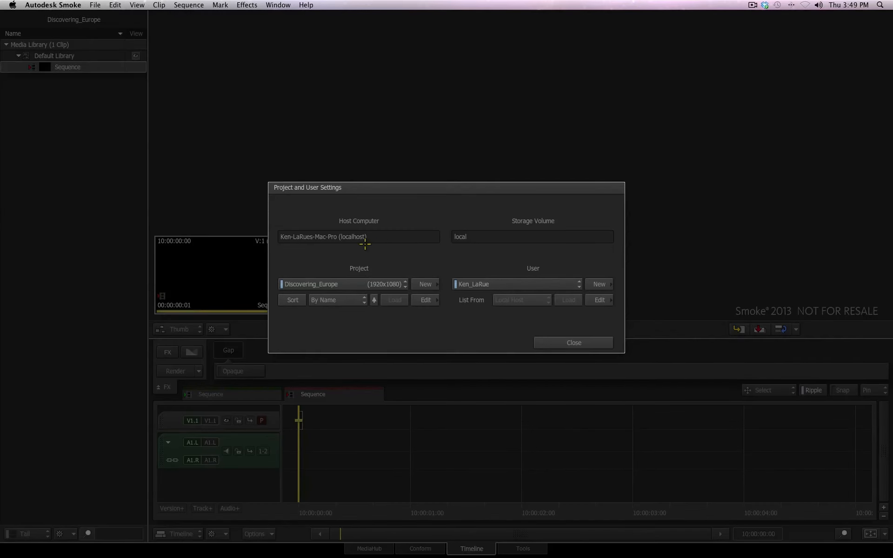
Create a second project named Smoke_2013 with a resolution of 1280 x 720 HD 720
left_click(429, 283)
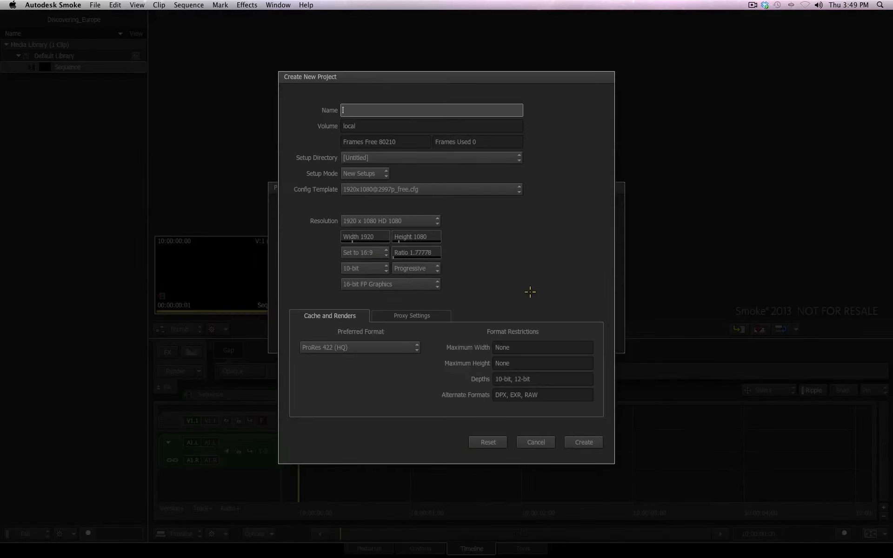
type("Smoke 2013")
left_click(416, 220)
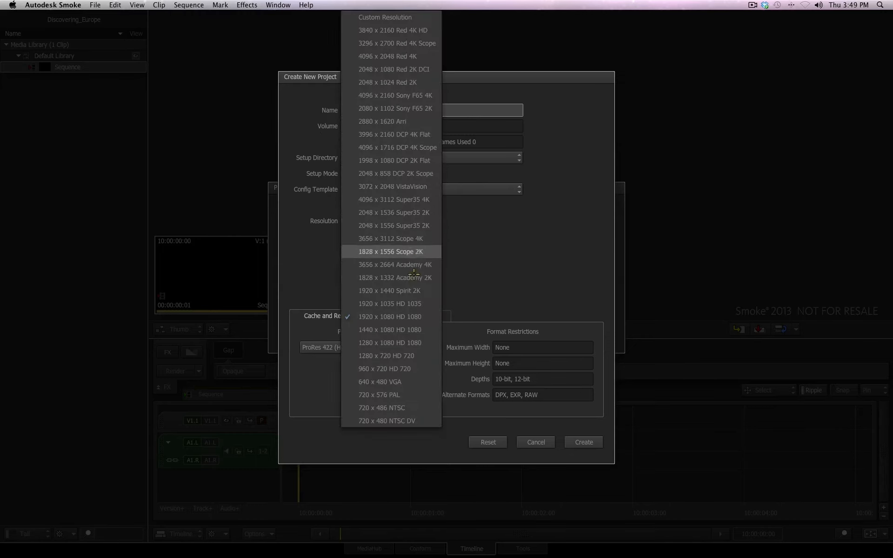
left_click(413, 355)
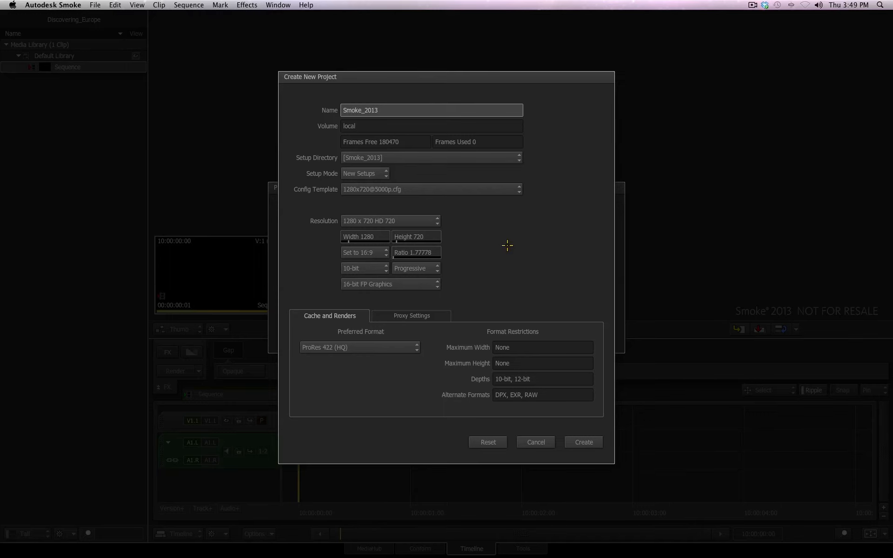
left_click(579, 443)
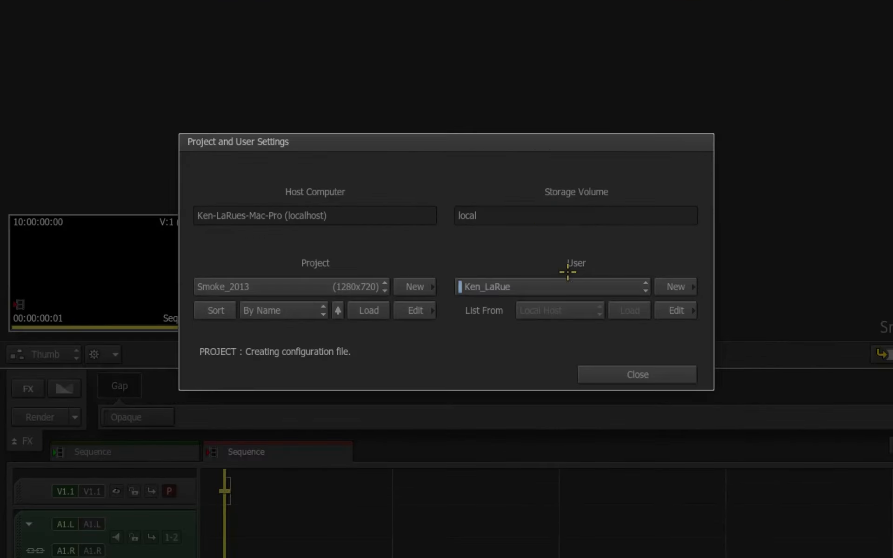
Load the Smoke_2013 project and close the project and user settings
left_click(366, 287)
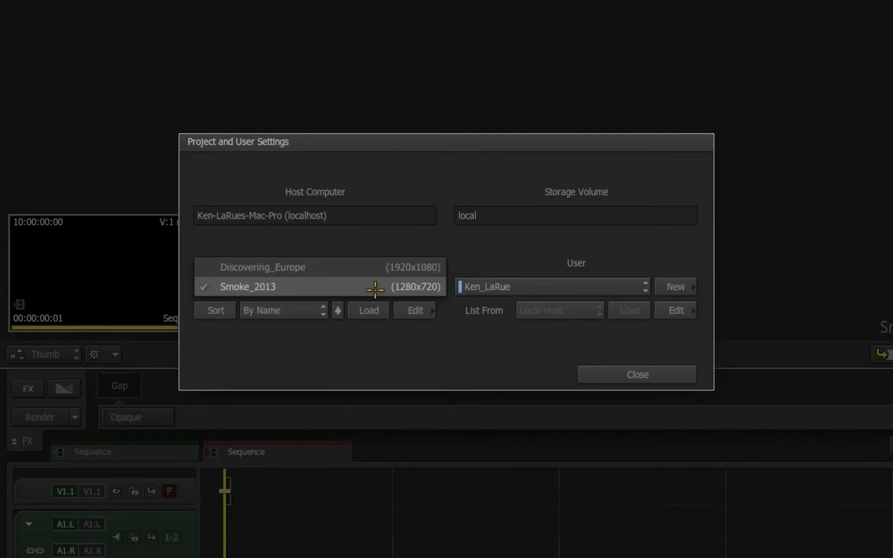
left_click(375, 289)
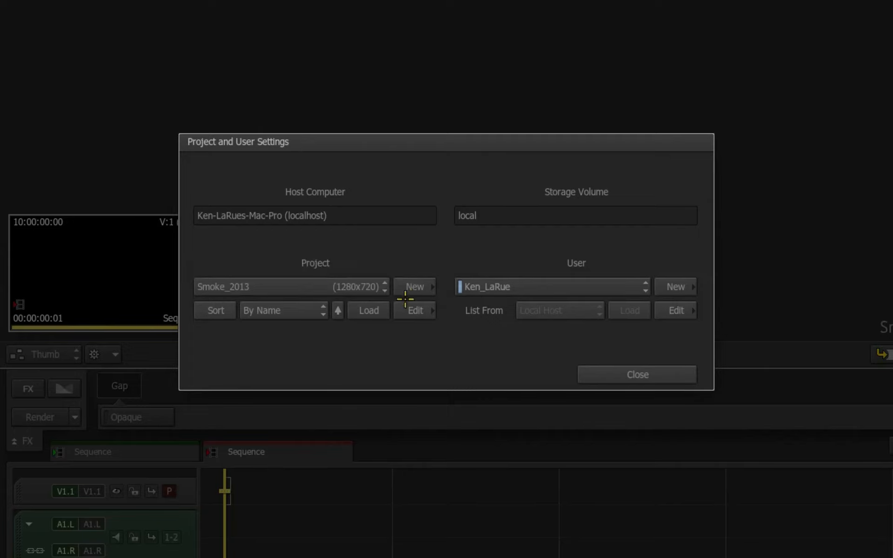
left_click(367, 310)
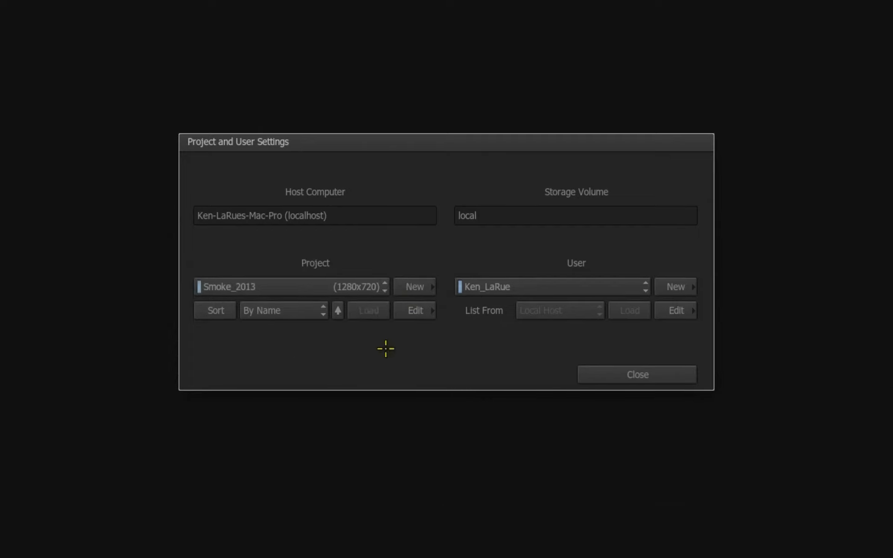
left_click(601, 375)
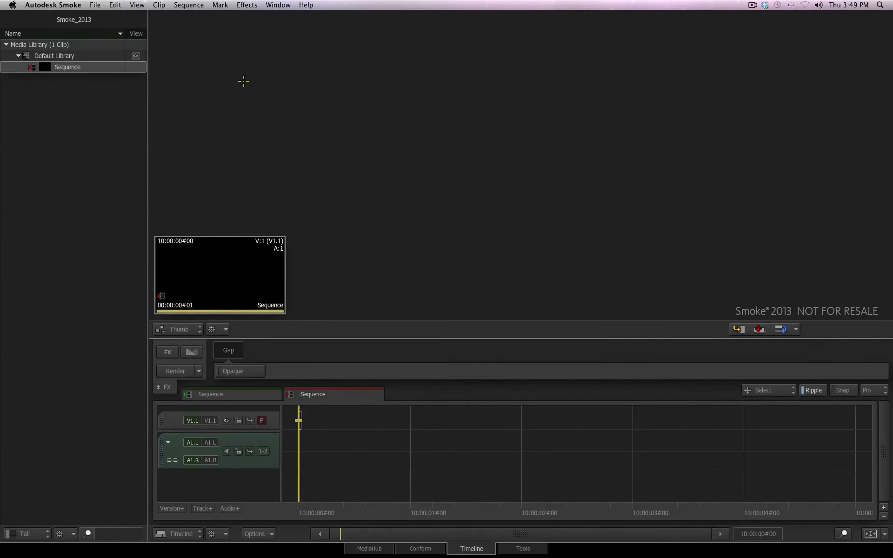